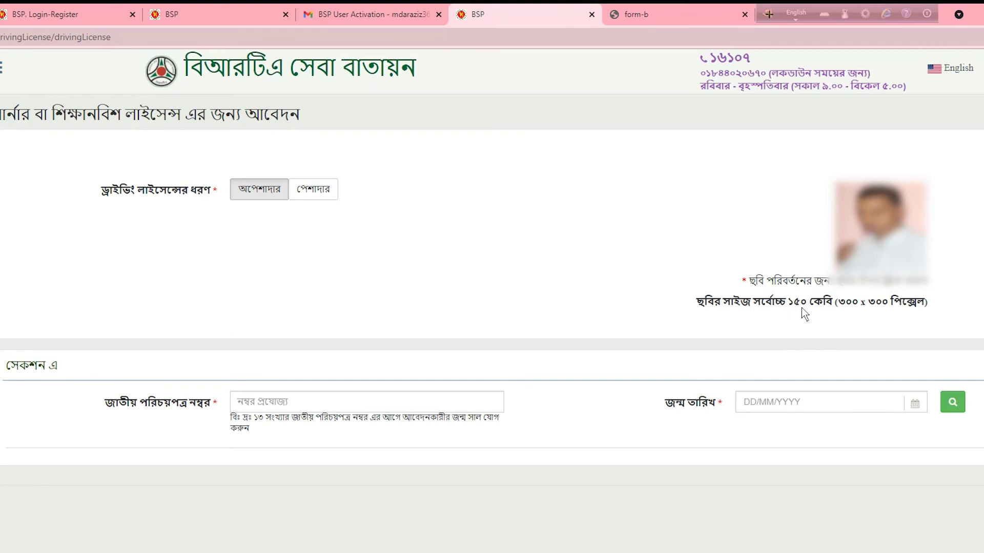
Enter the applicant's NID number and birth date, then switch to the tab showing the loaded NID details
{"action": "left_click", "coordinate": [307, 403]}
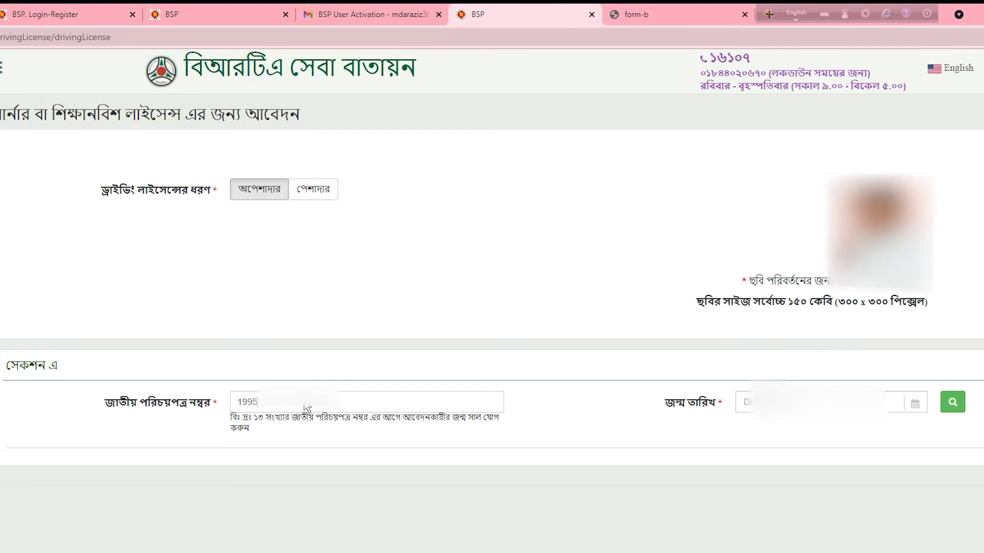
{"action": "key", "text": "Tab"}
{"action": "type", "text": "15"}
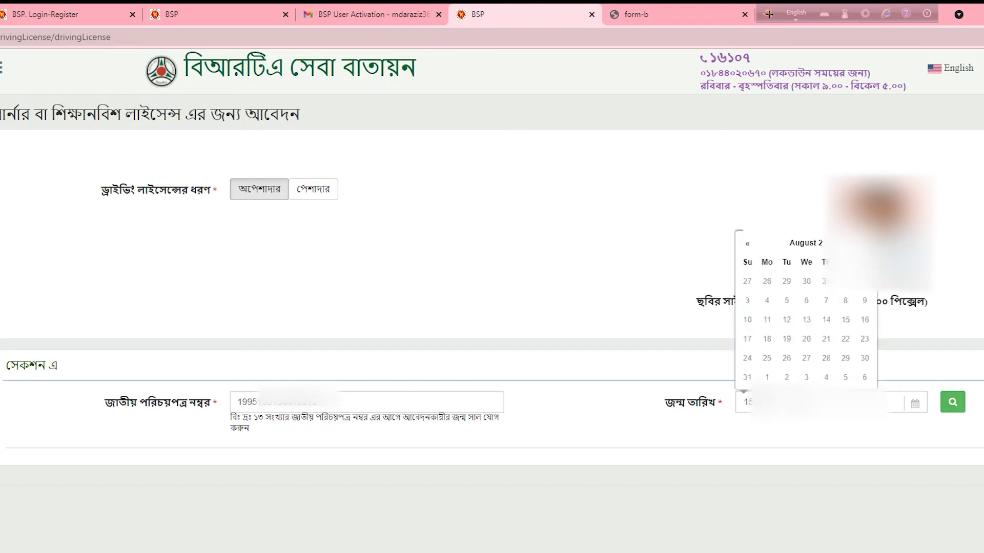
{"action": "key", "text": "Tab"}
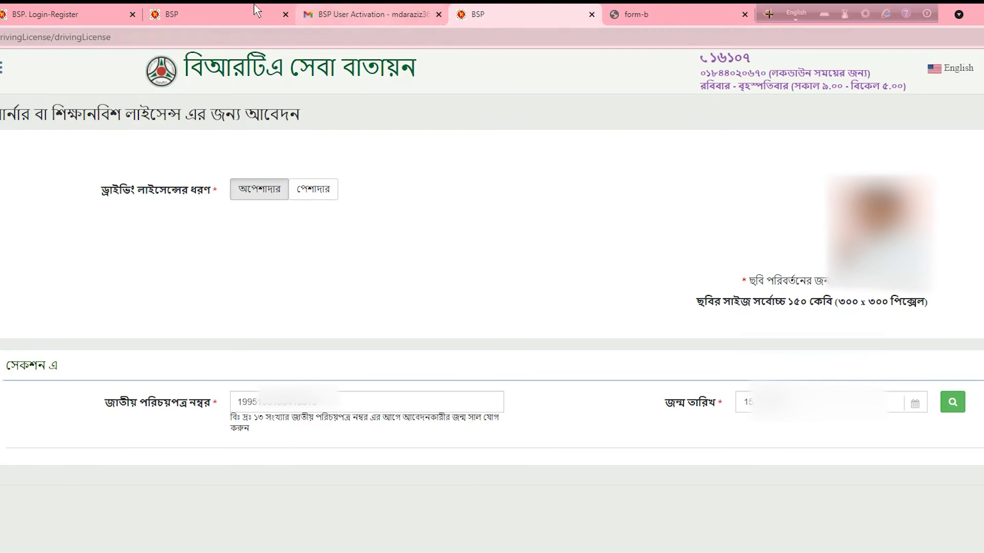
{"action": "left_click", "coordinate": [220, 13]}
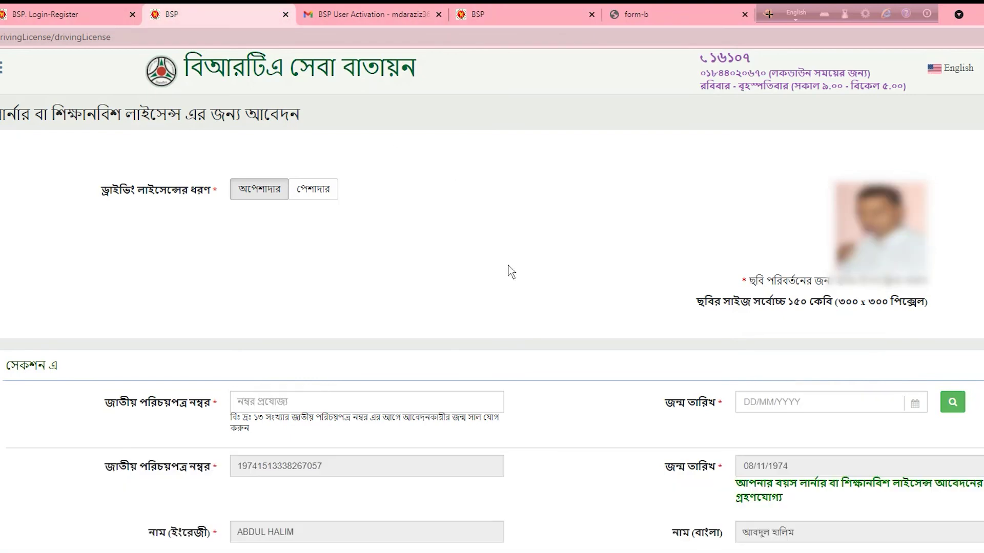
Scroll past the address and contact fields down to Section B's vehicle classes and document uploads
{"action": "scroll", "coordinate": [456, 178], "scroll_direction": "down", "scroll_amount": 2}
{"action": "scroll", "coordinate": [456, 180], "scroll_direction": "up", "scroll_amount": 2}
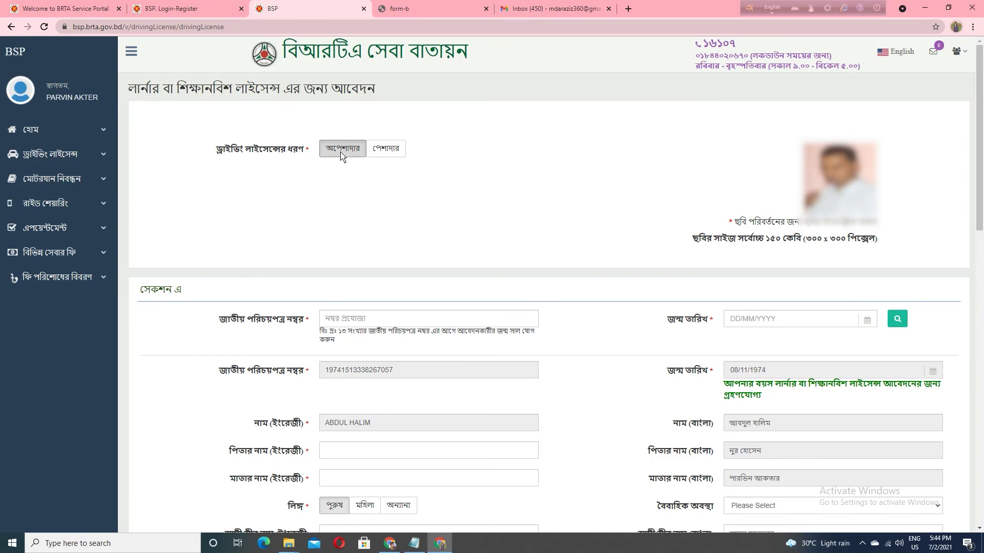
{"action": "scroll", "coordinate": [403, 188], "scroll_direction": "down", "scroll_amount": 2}
{"action": "scroll", "coordinate": [402, 188], "scroll_direction": "down", "scroll_amount": 3}
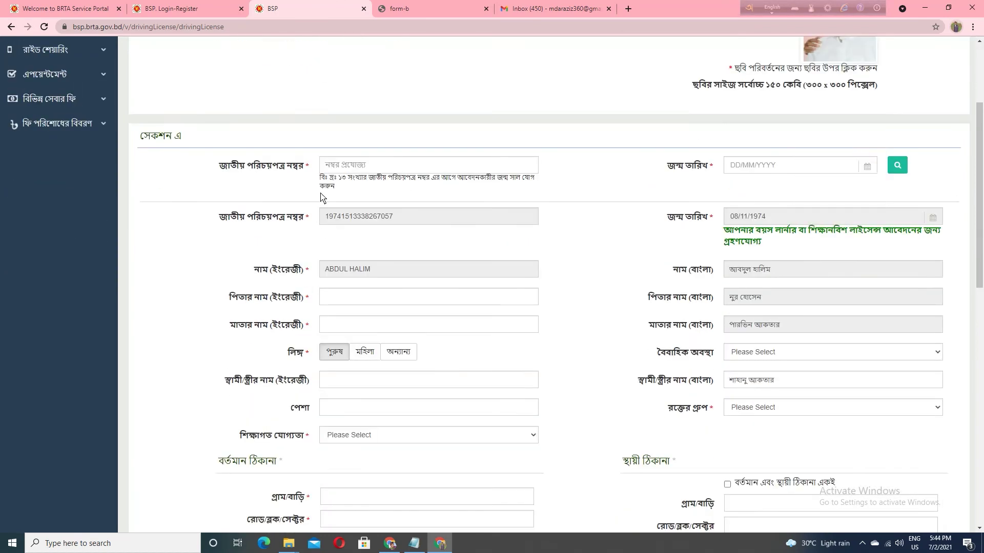
{"action": "scroll", "coordinate": [255, 123], "scroll_direction": "down", "scroll_amount": 2}
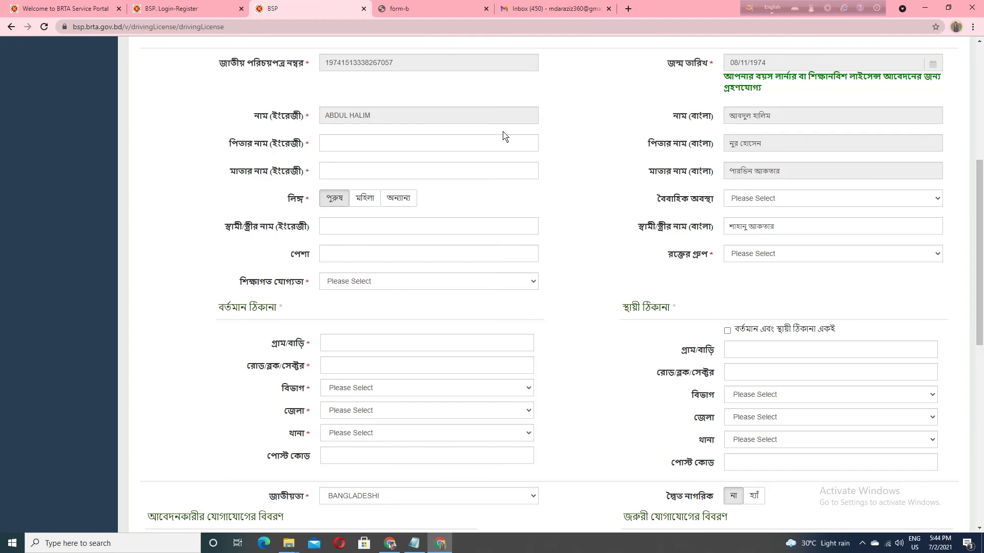
{"action": "scroll", "coordinate": [700, 160], "scroll_direction": "down", "scroll_amount": 1}
{"action": "scroll", "coordinate": [700, 160], "scroll_direction": "down", "scroll_amount": 3}
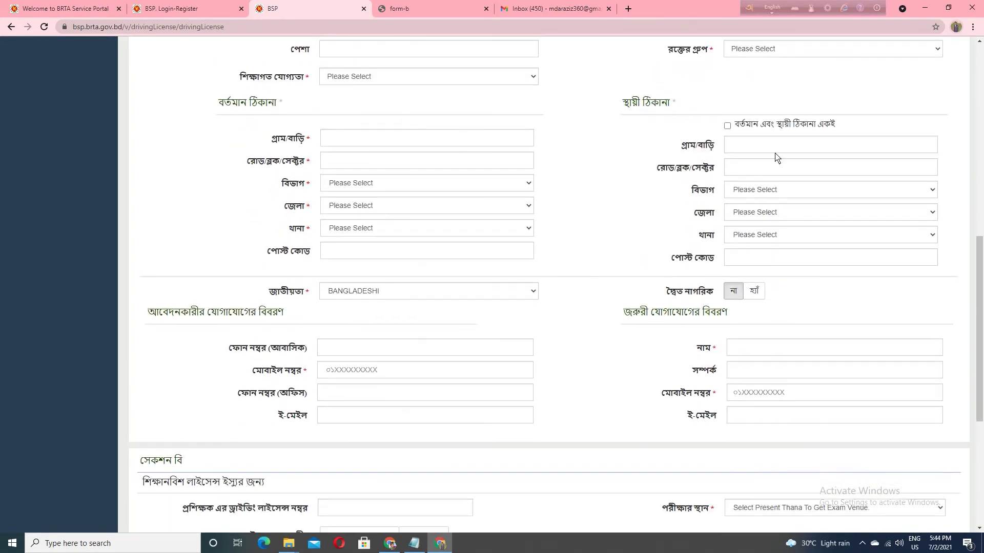
{"action": "scroll", "coordinate": [717, 179], "scroll_direction": "up", "scroll_amount": 2}
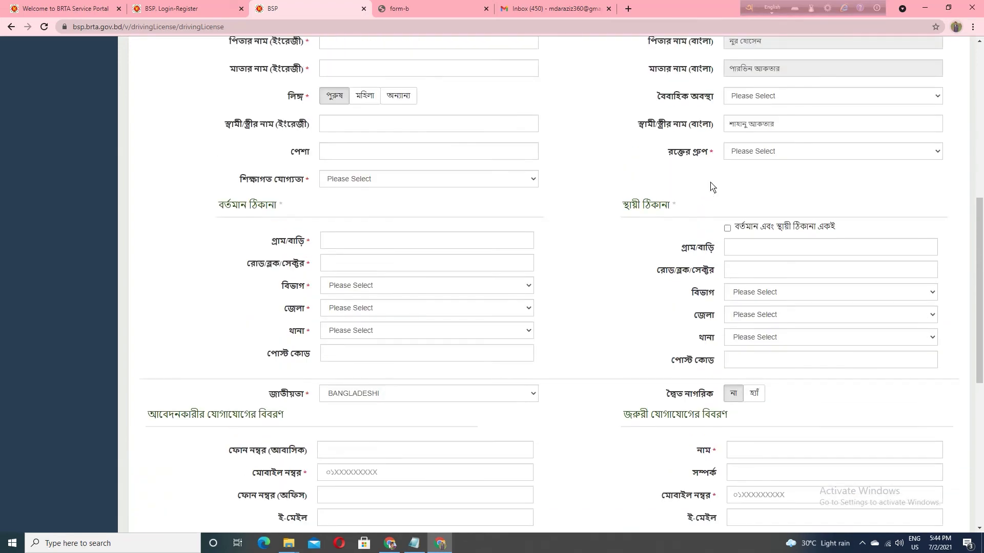
{"action": "scroll", "coordinate": [582, 145], "scroll_direction": "up", "scroll_amount": 2}
{"action": "scroll", "coordinate": [579, 145], "scroll_direction": "down", "scroll_amount": 8}
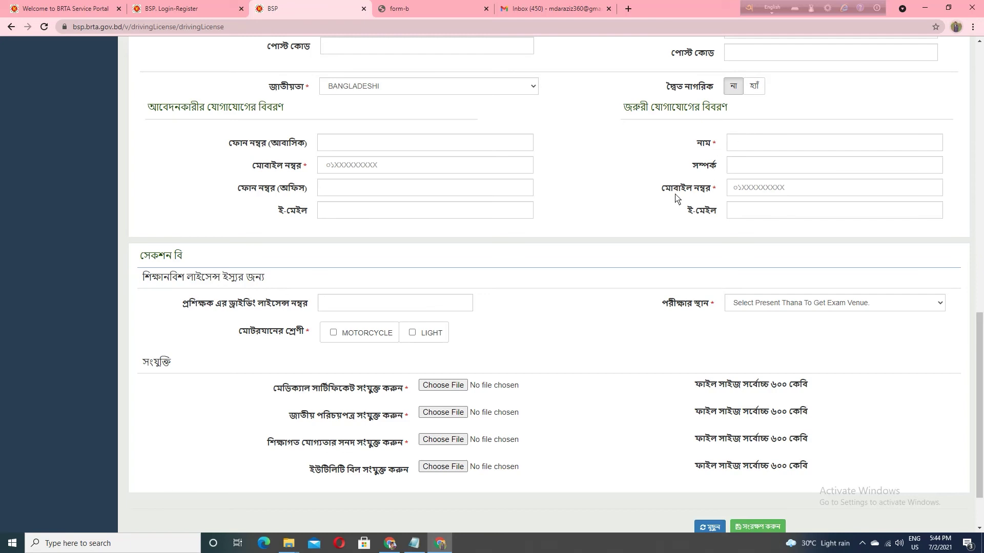
{"action": "scroll", "coordinate": [642, 186], "scroll_direction": "down", "scroll_amount": 1}
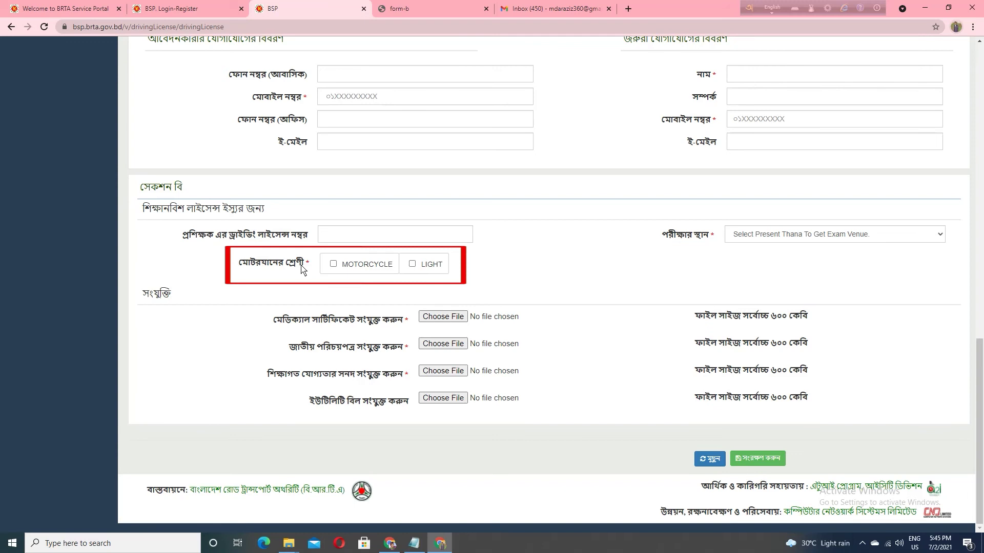
Check the MOTORCYCLE and LIGHT checkboxes in Section B's vehicle class row
{"action": "left_click", "coordinate": [337, 273]}
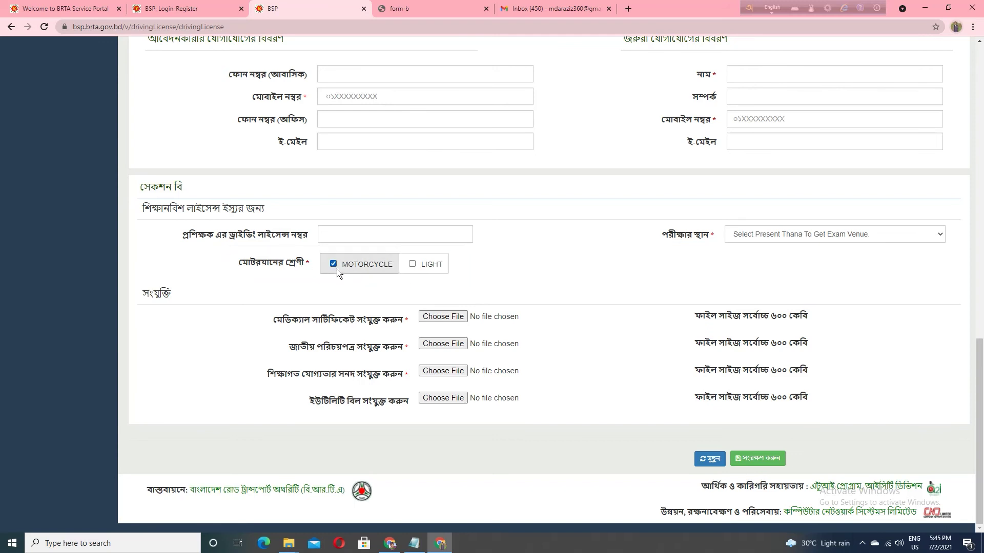
{"action": "left_click", "coordinate": [420, 270]}
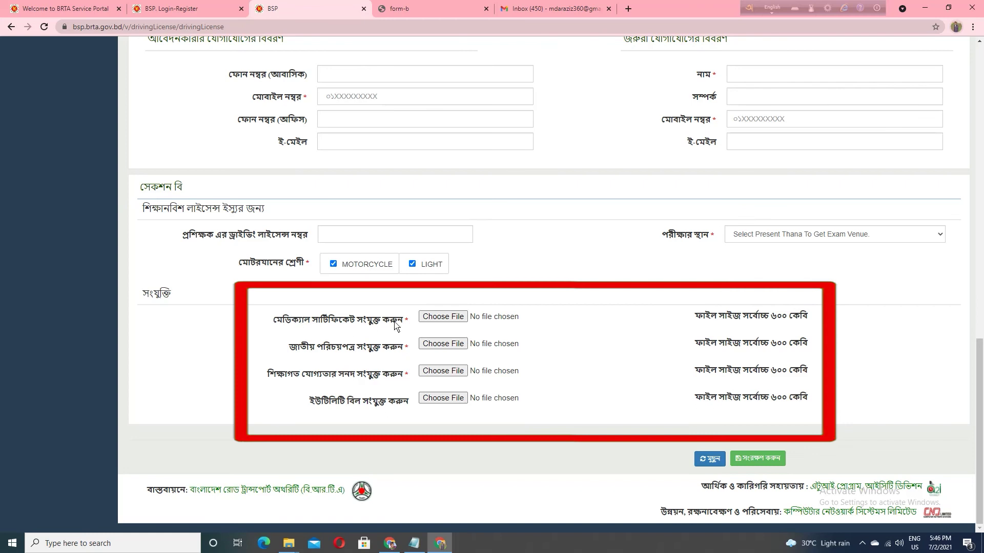
{"action": "left_click", "coordinate": [443, 318]}
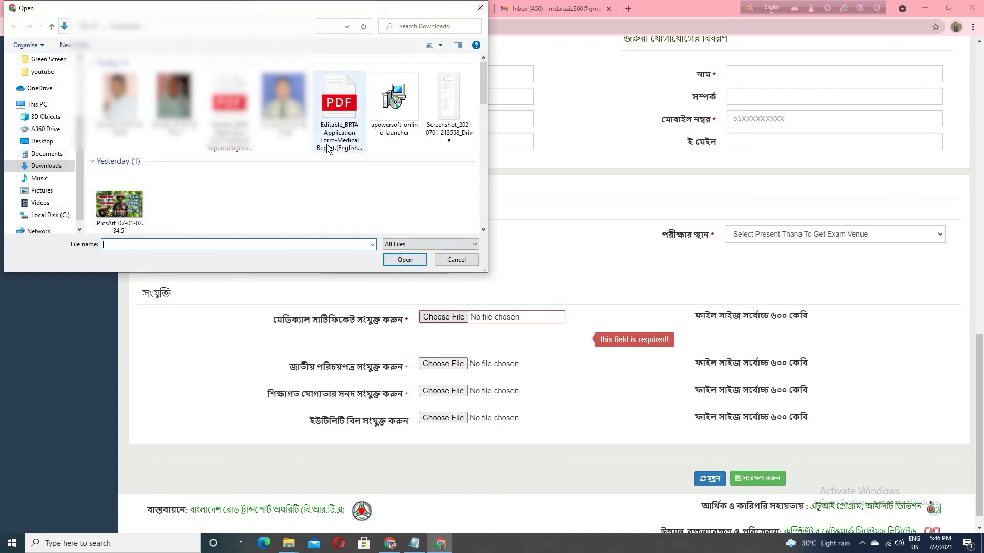
{"action": "left_click", "coordinate": [449, 105]}
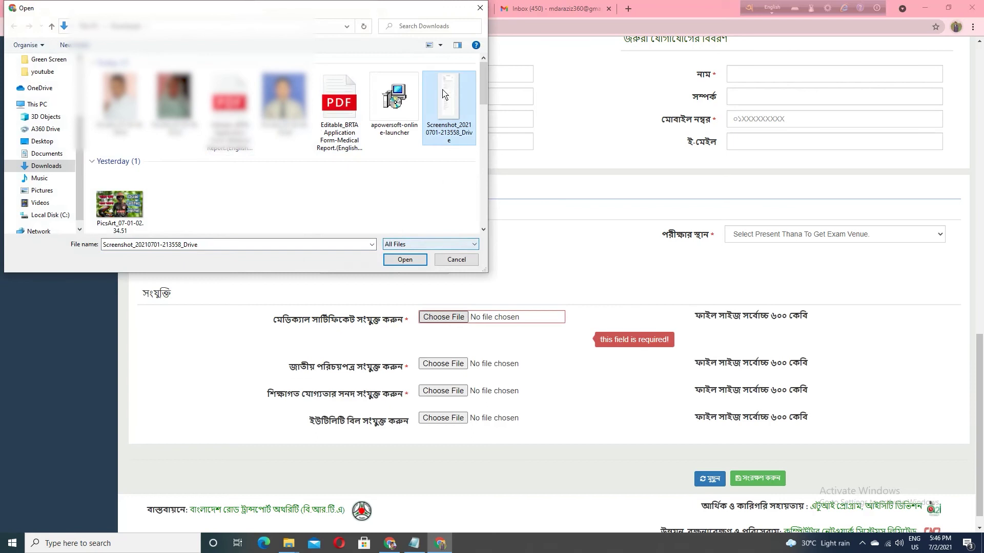
{"action": "left_click", "coordinate": [480, 8]}
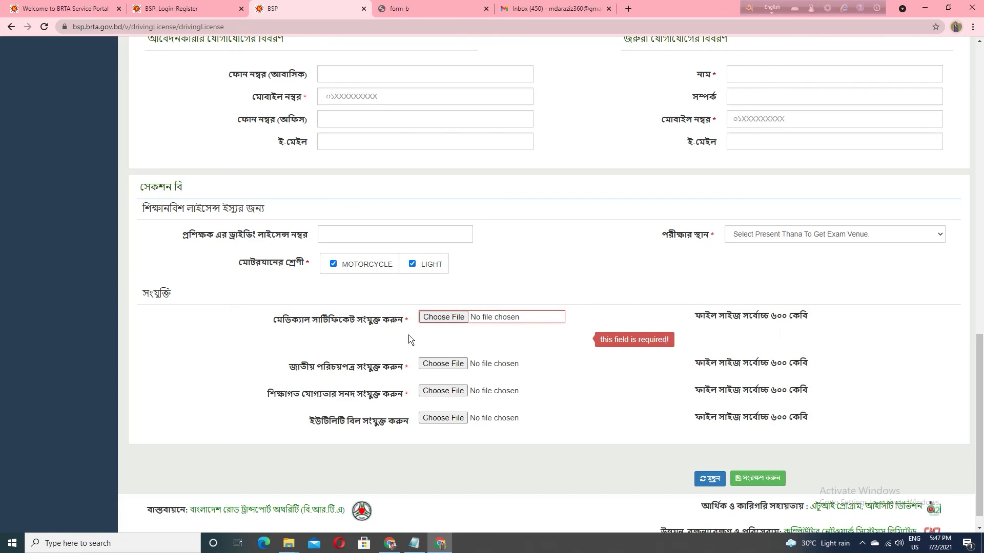
Cancel the medical certificate and NID copy file pickers, leaving both uploads empty
{"action": "left_click", "coordinate": [442, 317]}
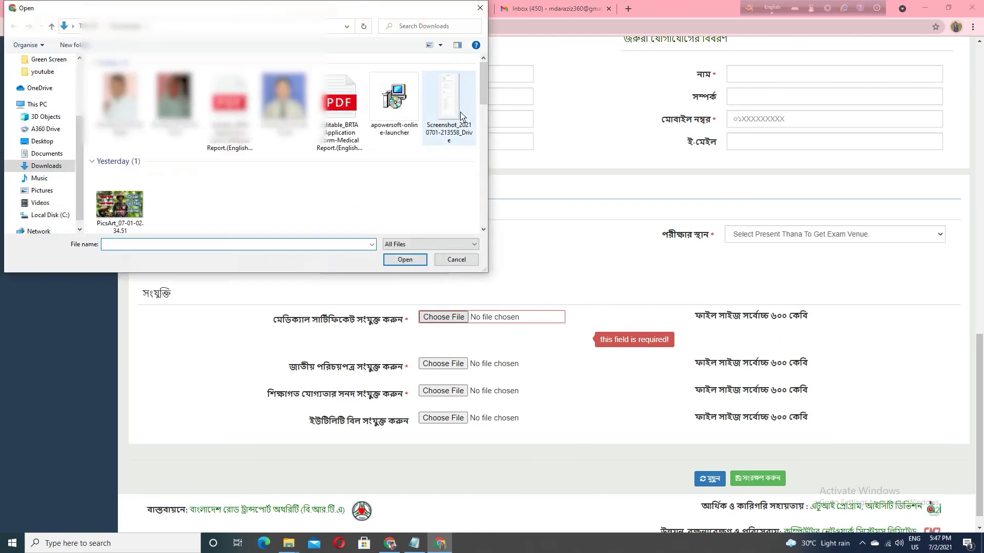
{"action": "left_click", "coordinate": [474, 12]}
{"action": "left_click", "coordinate": [442, 364]}
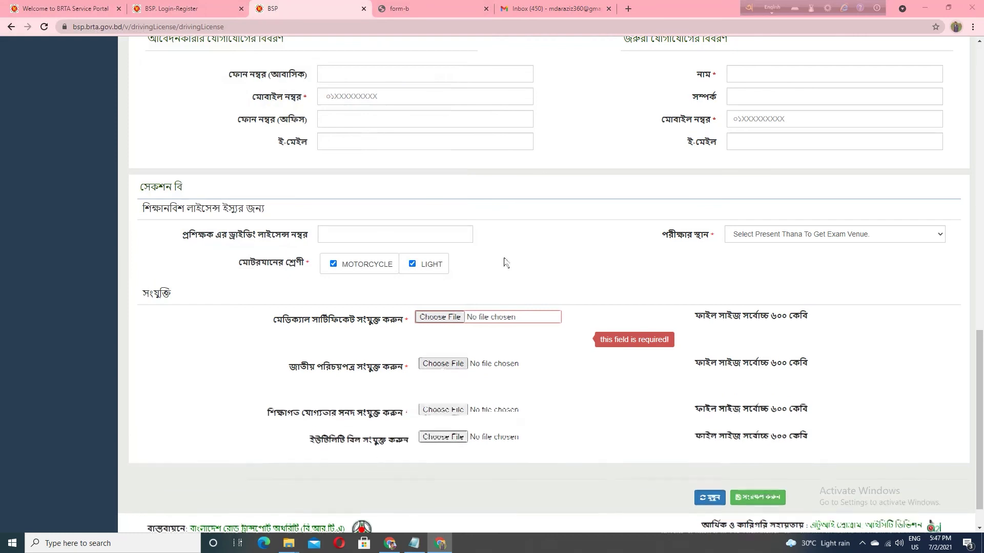
{"action": "left_click", "coordinate": [480, 8]}
{"action": "scroll", "coordinate": [740, 434], "scroll_direction": "down", "scroll_amount": 1}
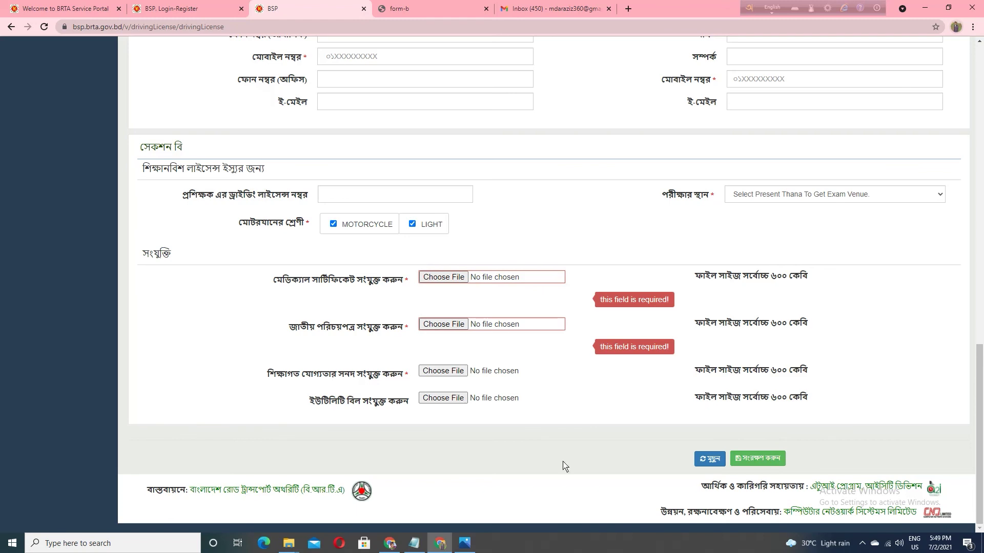
Show the 345.00 Taka e-money payment receipt in Photos and zoom in slightly
{"action": "left_click", "coordinate": [464, 543]}
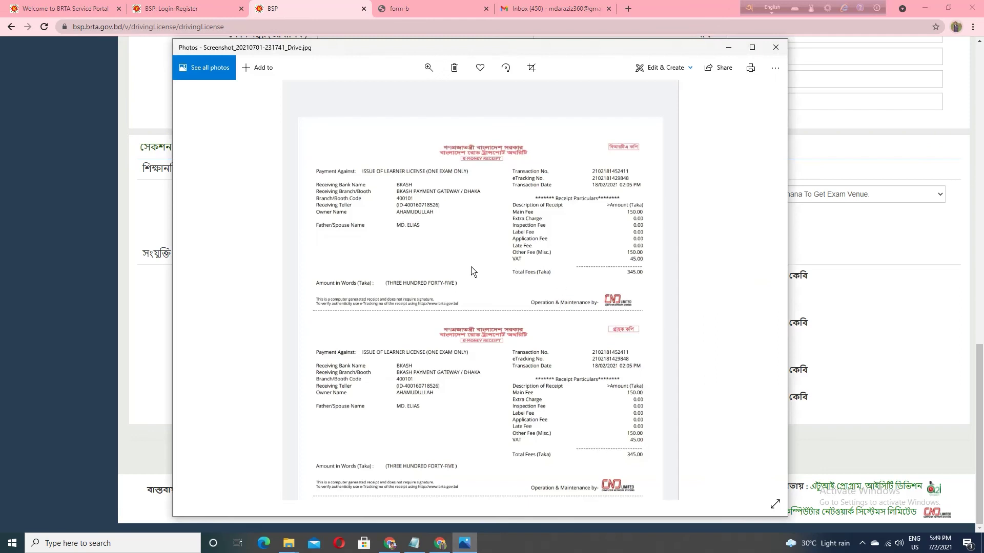
{"action": "left_click", "coordinate": [429, 67]}
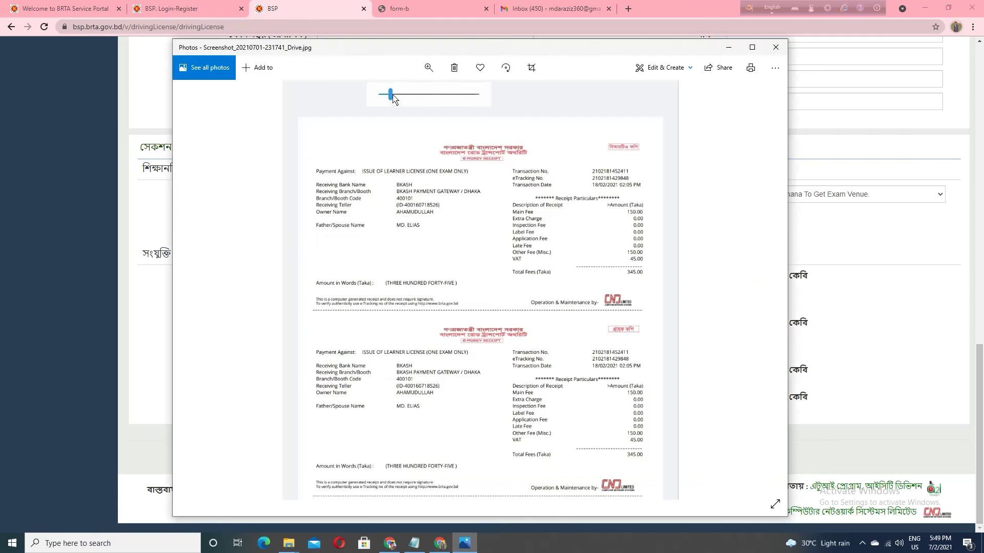
{"action": "left_click_drag", "start_coordinate": [392, 95], "coordinate": [395, 95]}
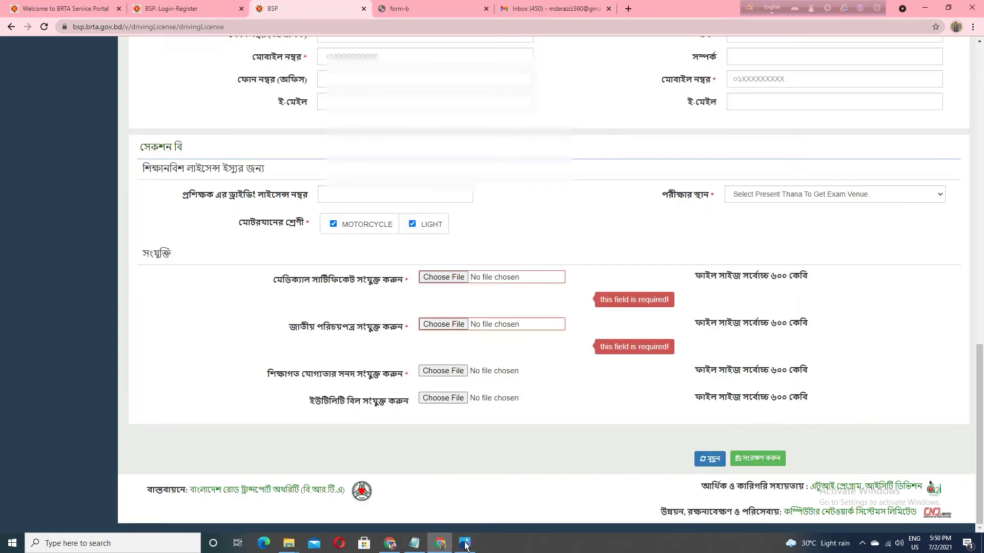
Switch Photos to the learner licence screenshot and zoom in on the 24/05/2021 test schedule
{"action": "left_click", "coordinate": [465, 543]}
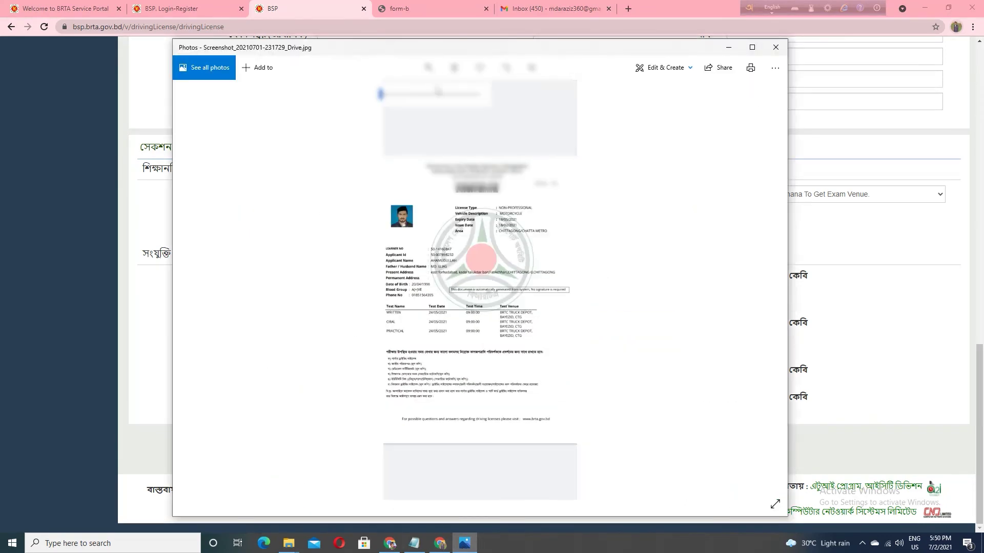
{"action": "scroll", "coordinate": [502, 292], "scroll_direction": "up", "scroll_amount": 1}
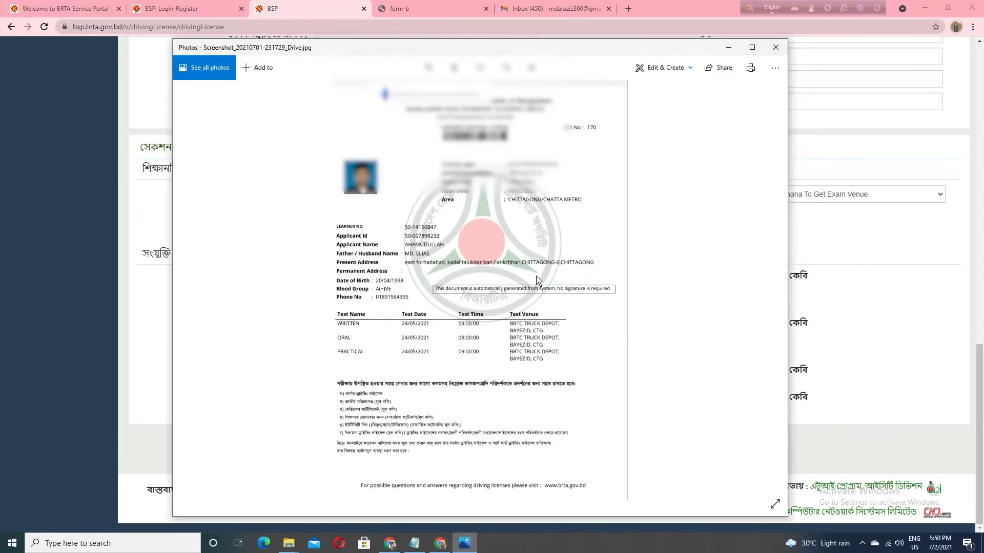
{"action": "scroll", "coordinate": [520, 199], "scroll_direction": "up", "scroll_amount": 2}
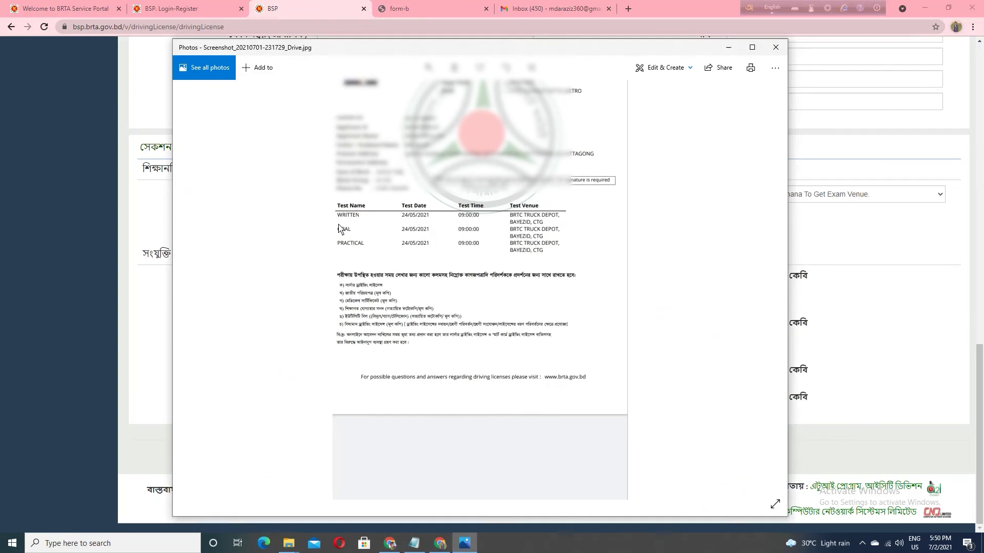